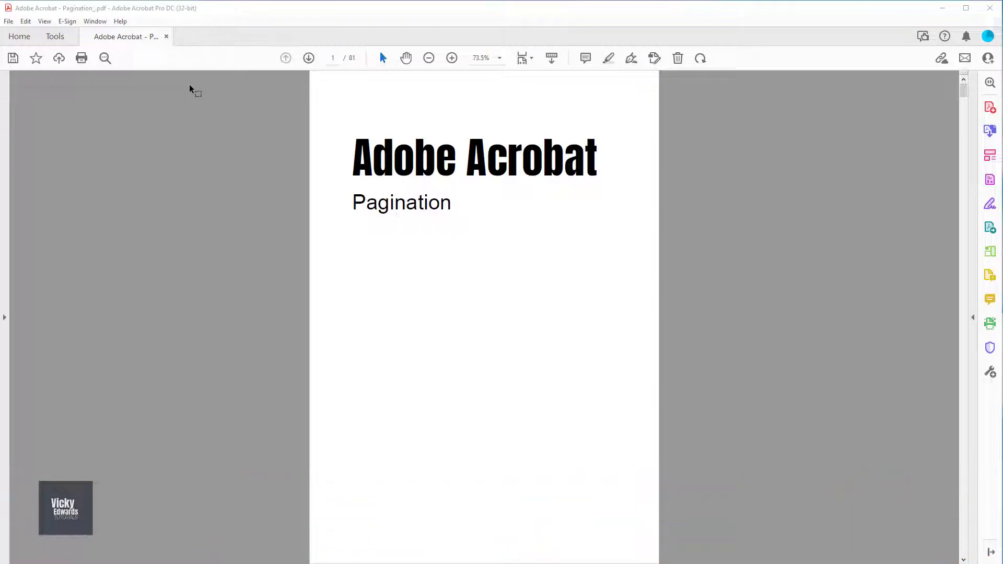
Step: Open the PDF for editing, start adding a header and footer, and insert the page number in the right footer text
left_click(55, 37)
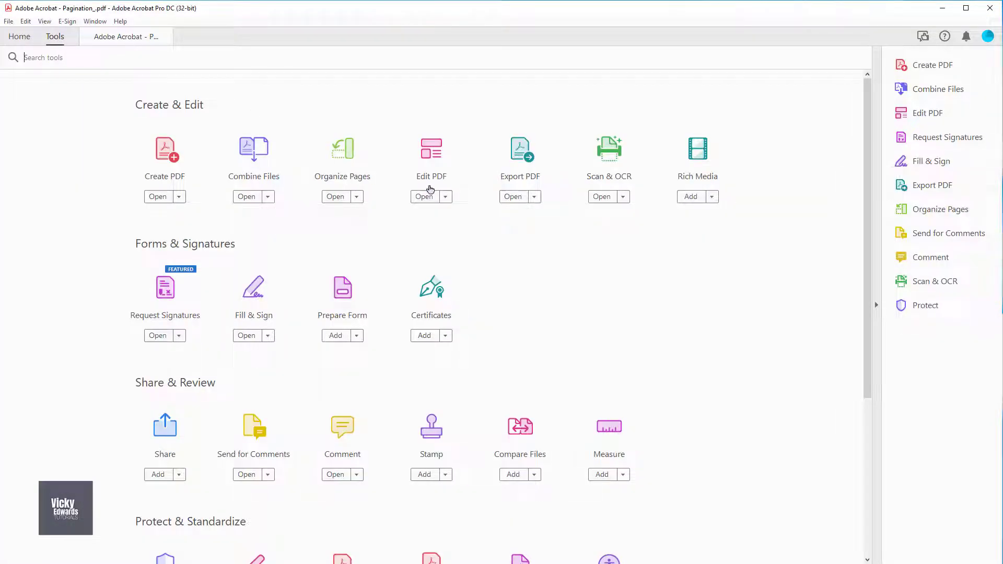
left_click(424, 196)
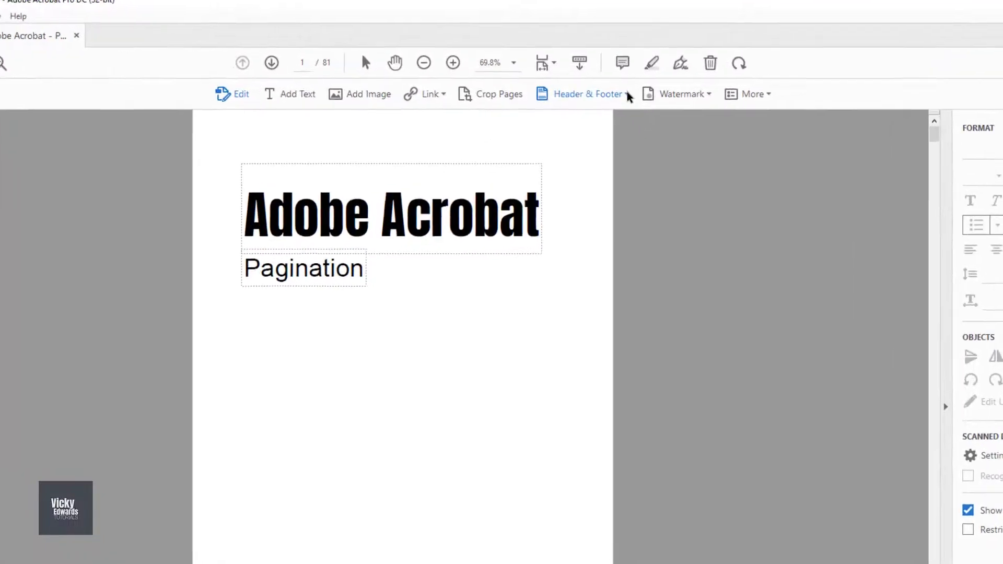
left_click(630, 94)
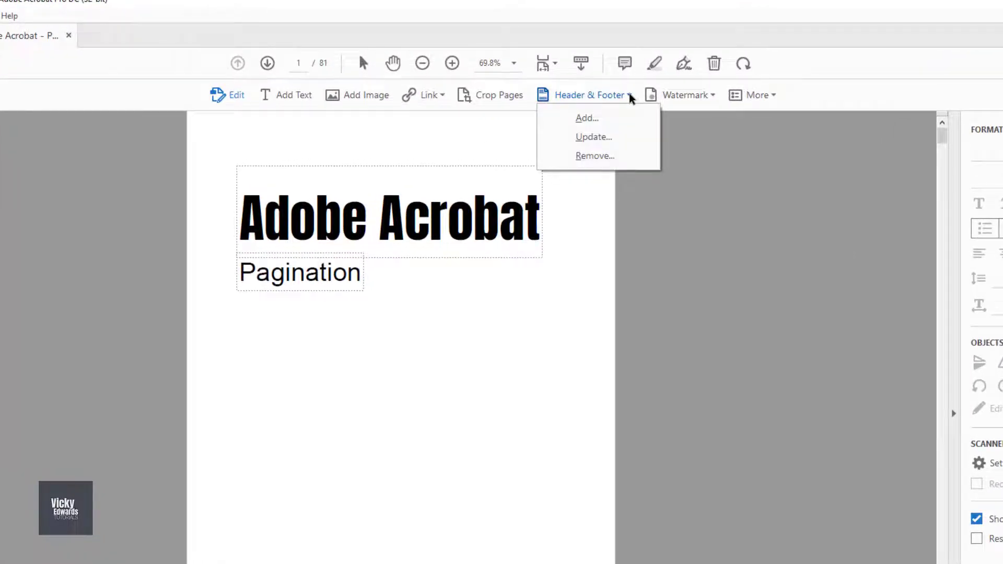
left_click(635, 123)
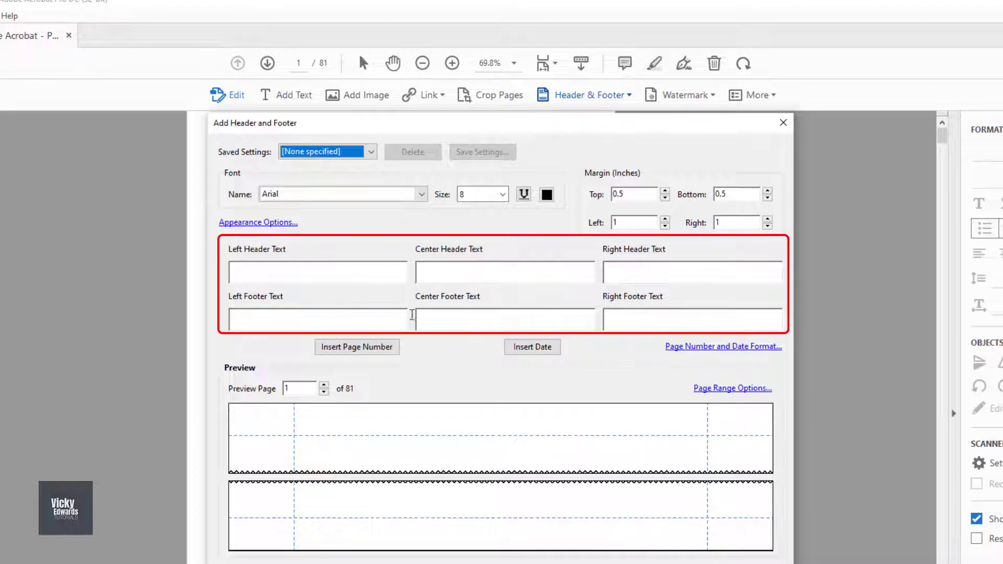
left_click(639, 322)
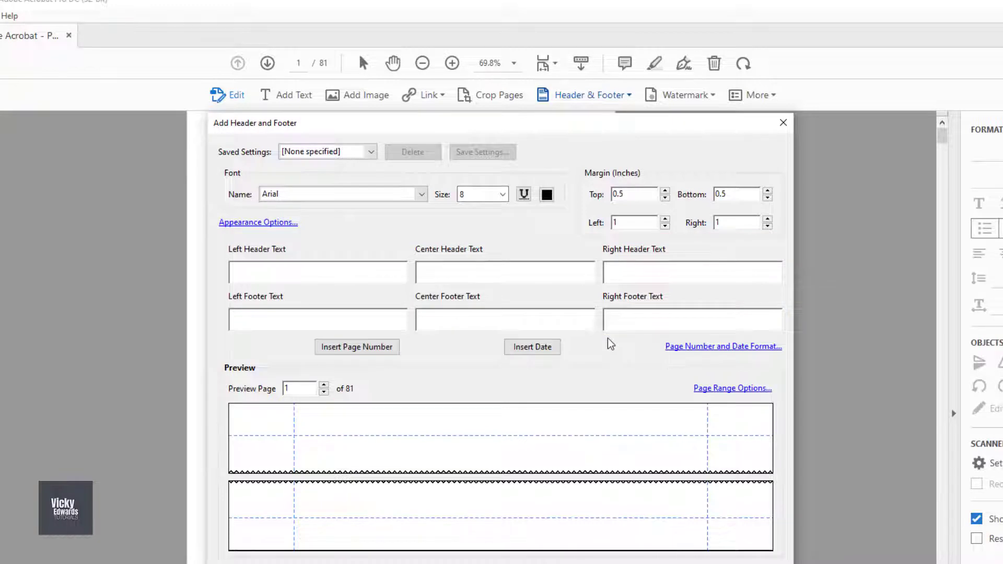
left_click(386, 353)
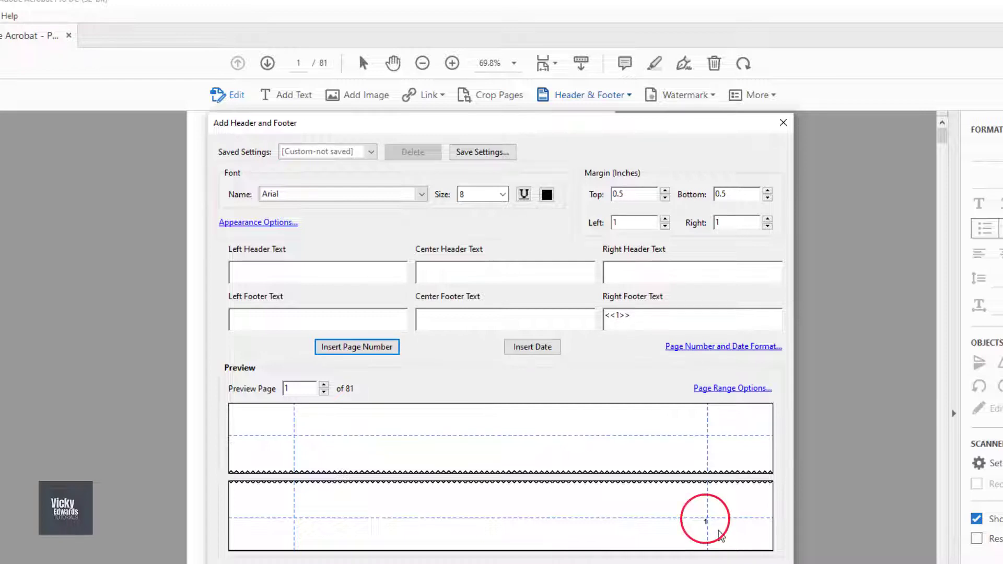
Step: Format the footer page number as Arial Bold, size 48, and set the bottom margin to 0.8 inches
left_click(421, 195)
left_click(413, 233)
left_click(504, 195)
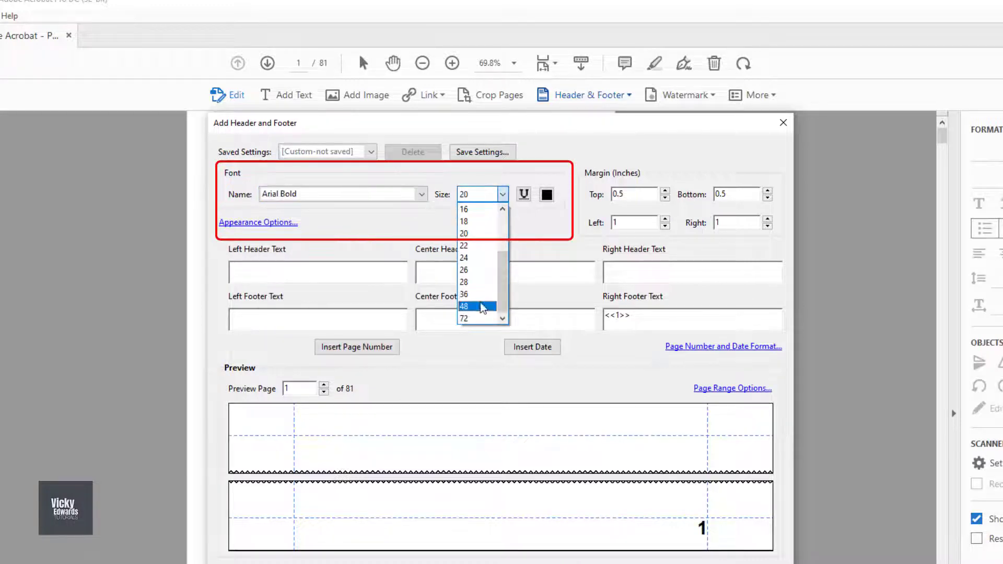
left_click(481, 307)
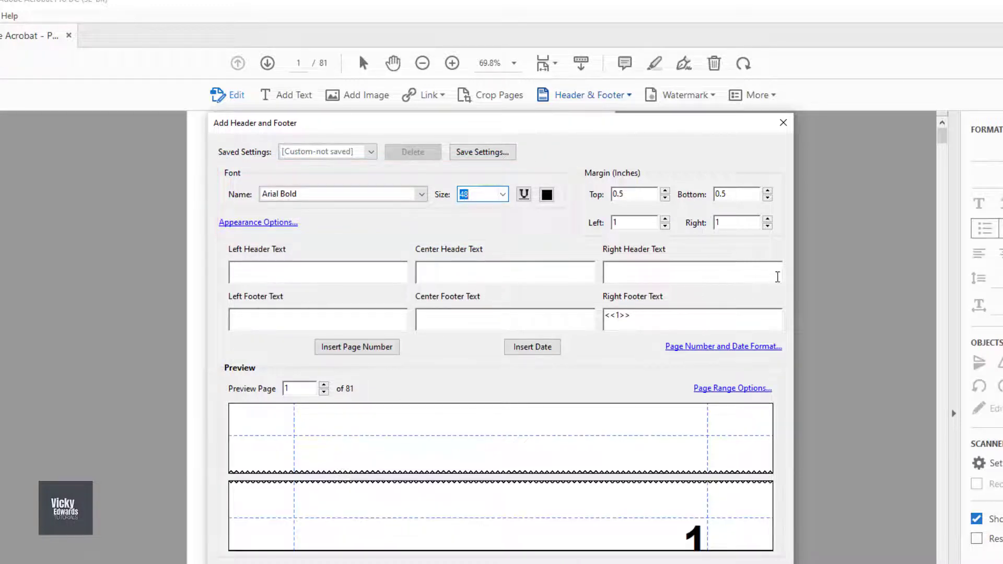
left_click(768, 190)
left_click(768, 191)
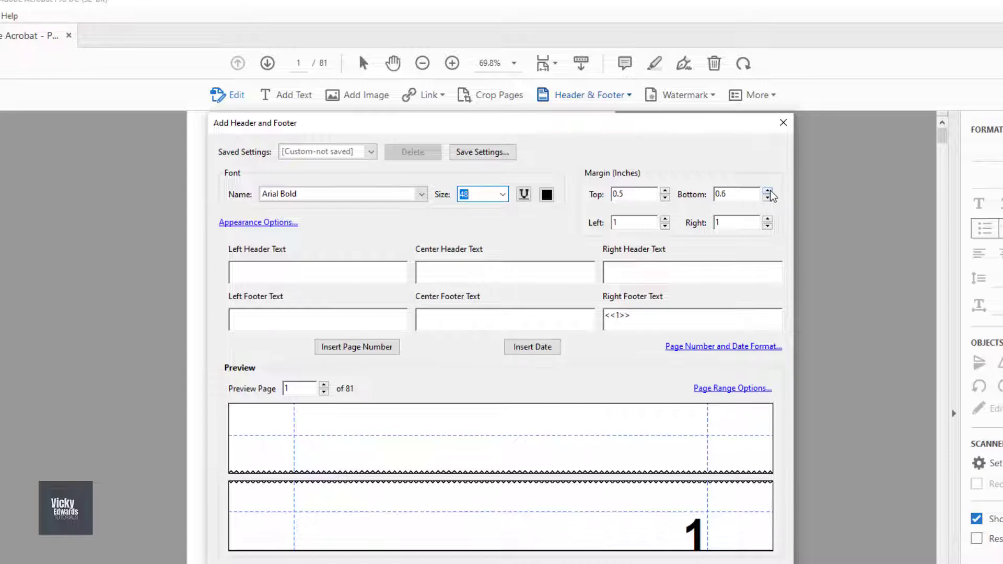
left_click(768, 191)
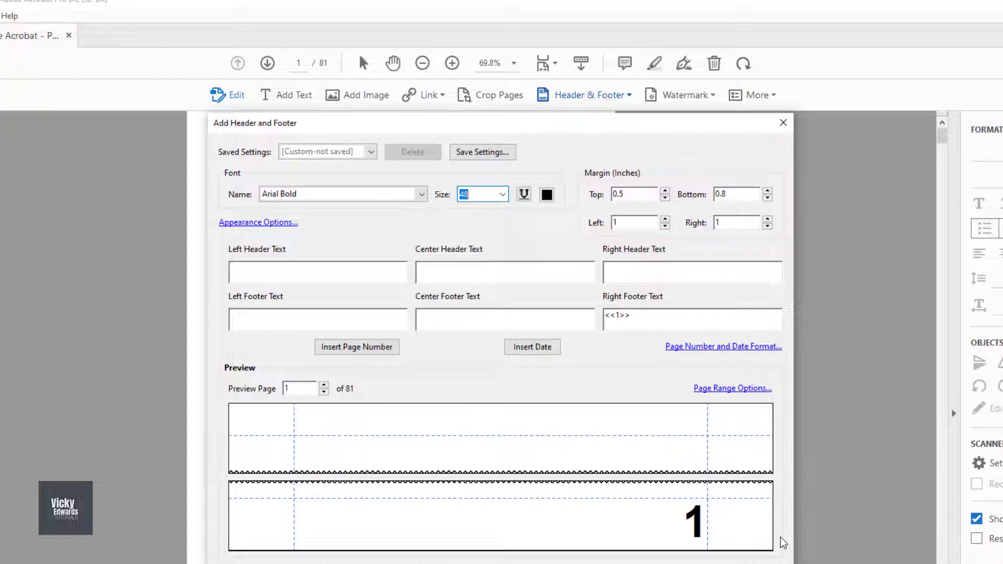
Step: Limit the footer to pages 2 to 81, keeping all pages in the range, and preview page 2
left_click(757, 389)
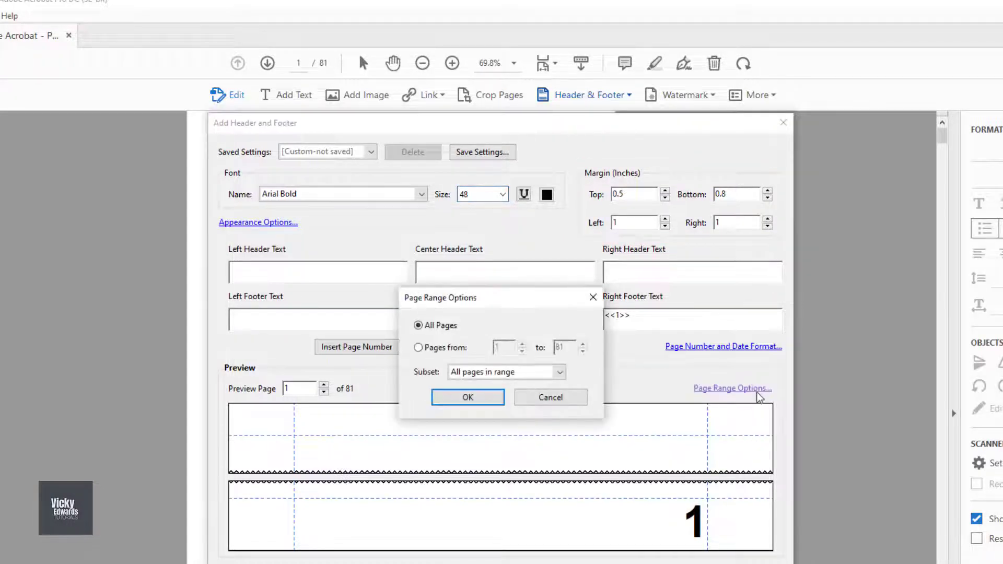
left_click(421, 349)
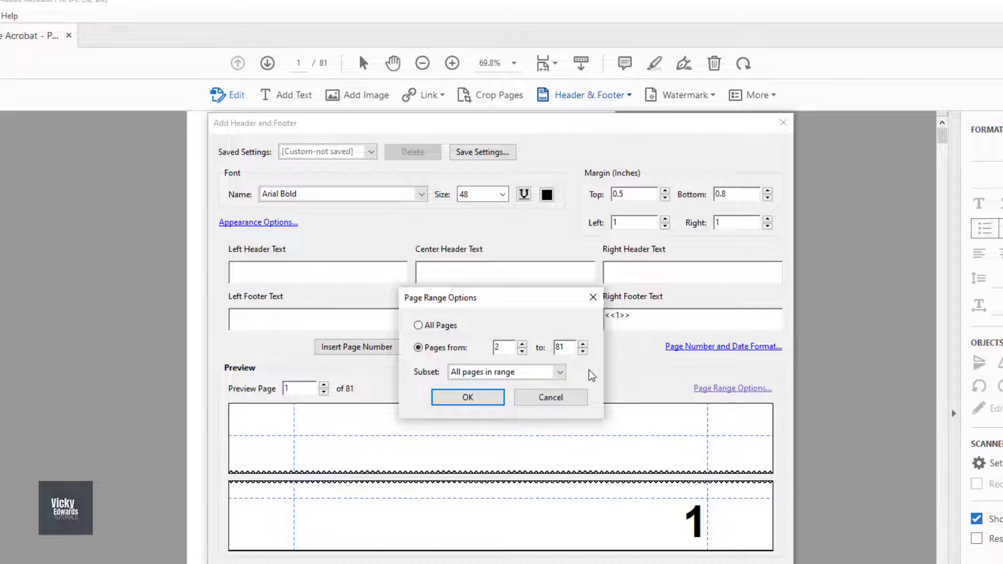
left_click(562, 376)
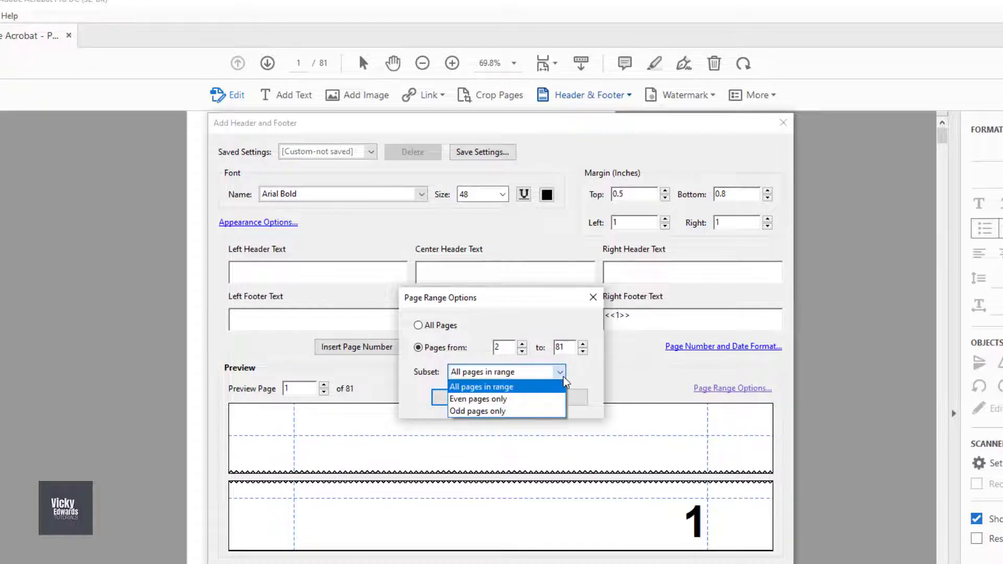
left_click(593, 374)
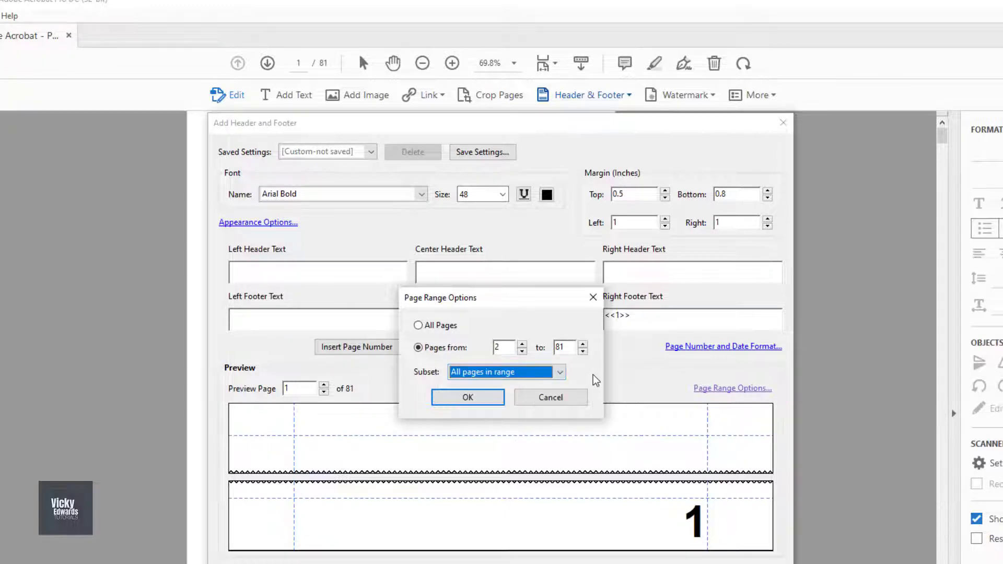
left_click(491, 404)
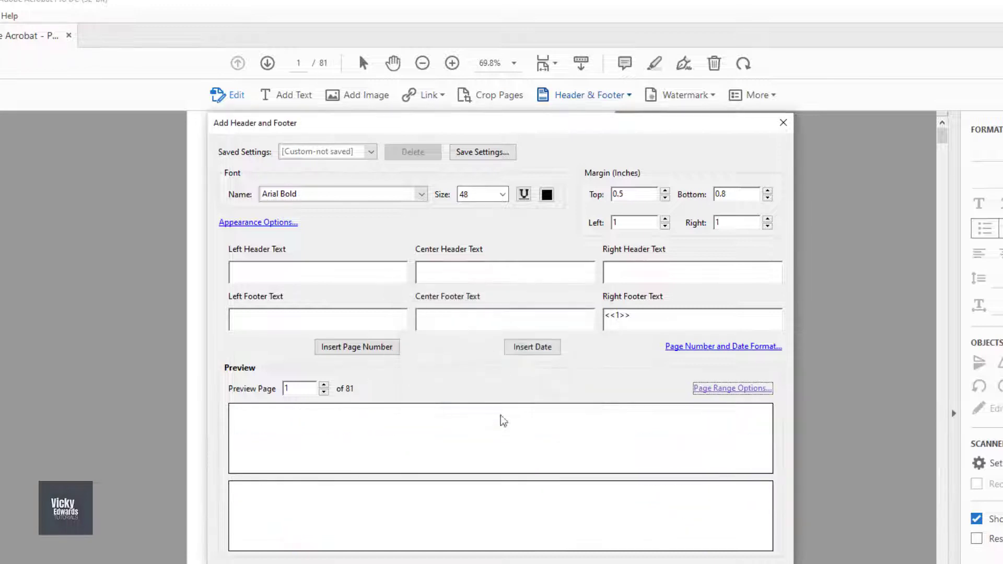
left_click(324, 385)
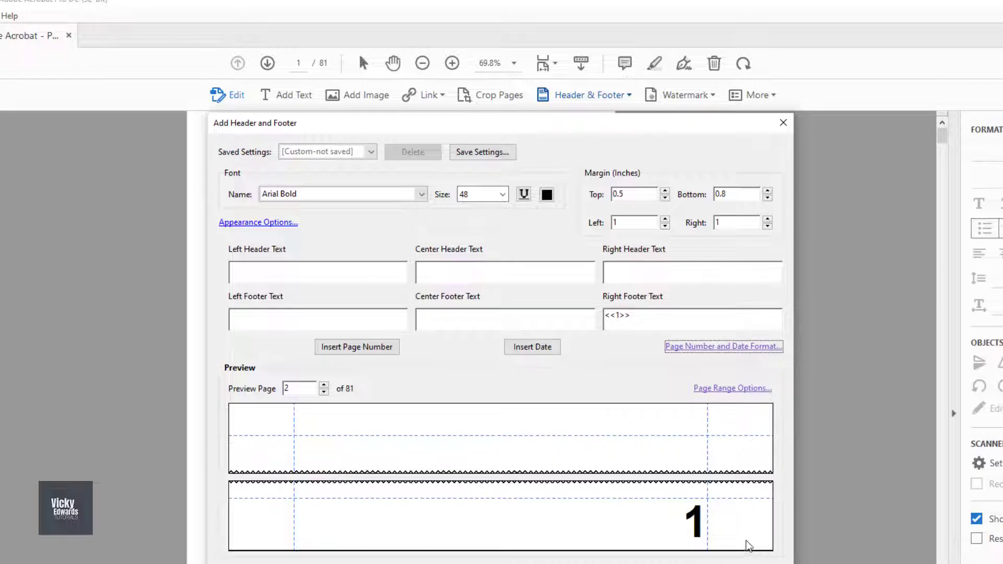
Step: Clear the right footer text, set the page number format to 1/n, and reinsert the page number
left_click(651, 317)
left_click_drag(604, 317, 556, 323)
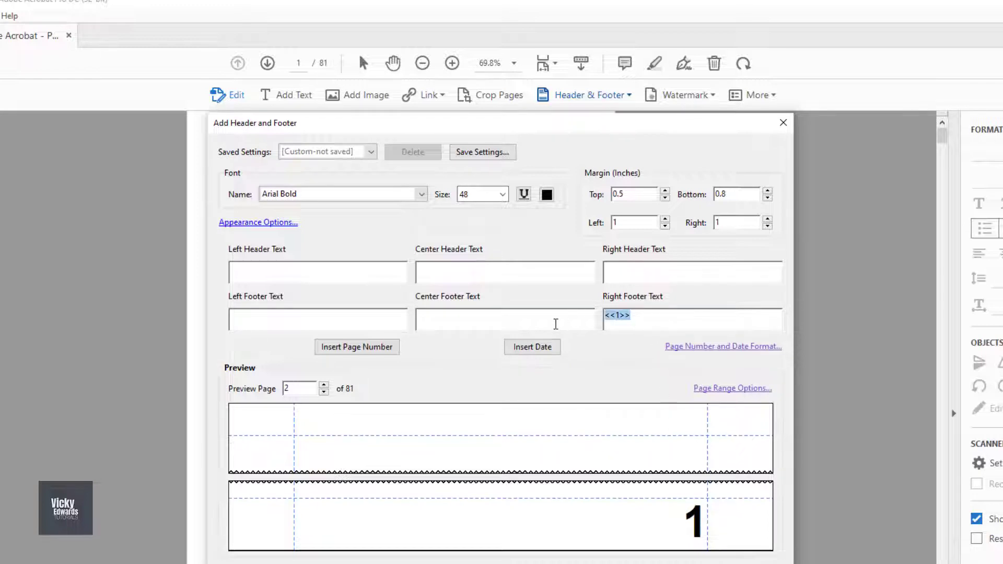
key("BackSpace")
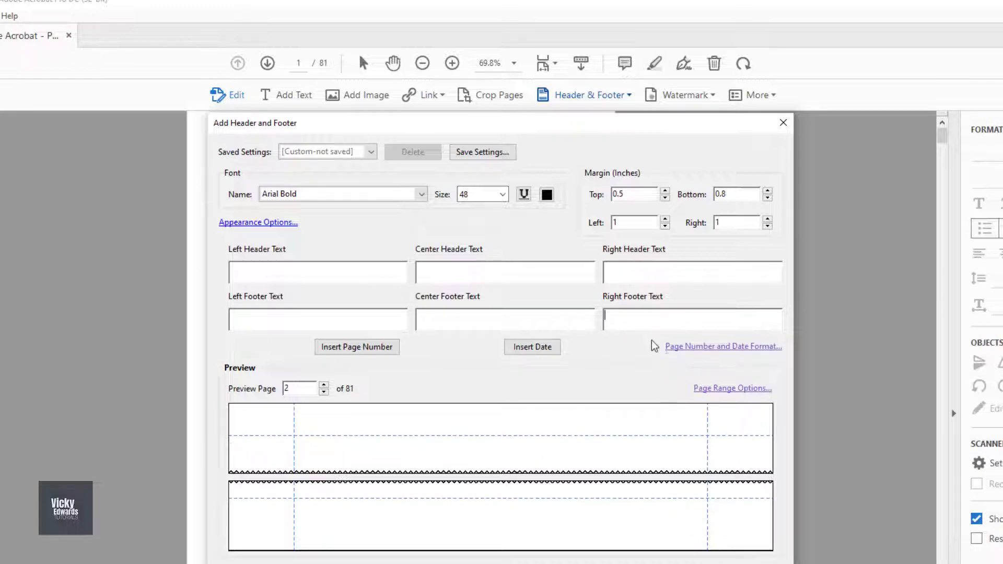
left_click(708, 350)
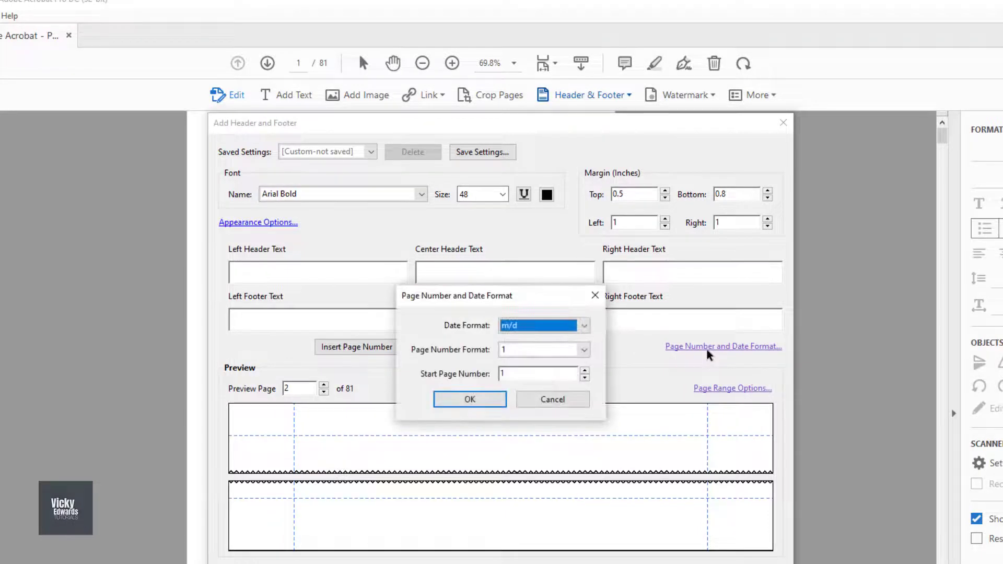
left_click(585, 350)
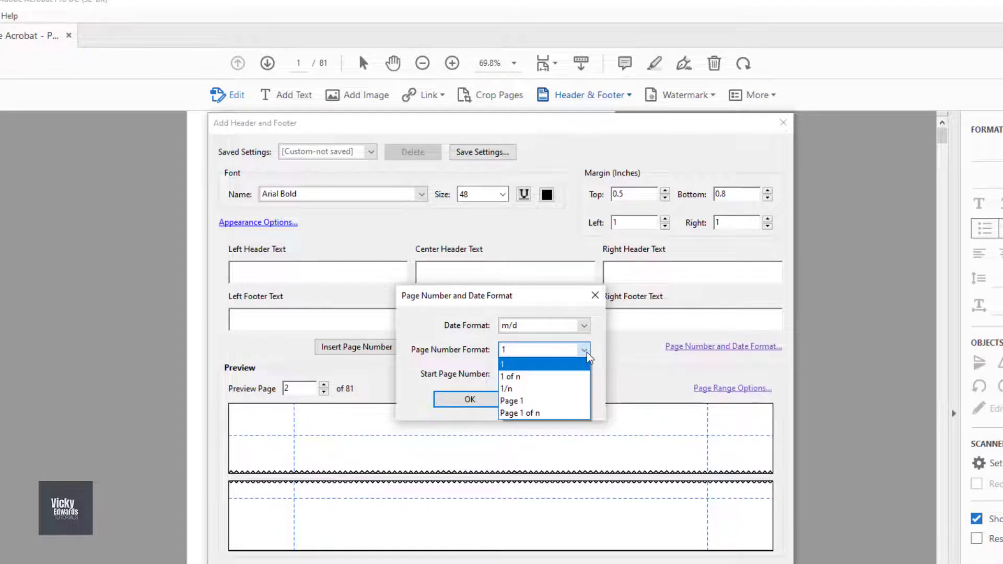
left_click(579, 388)
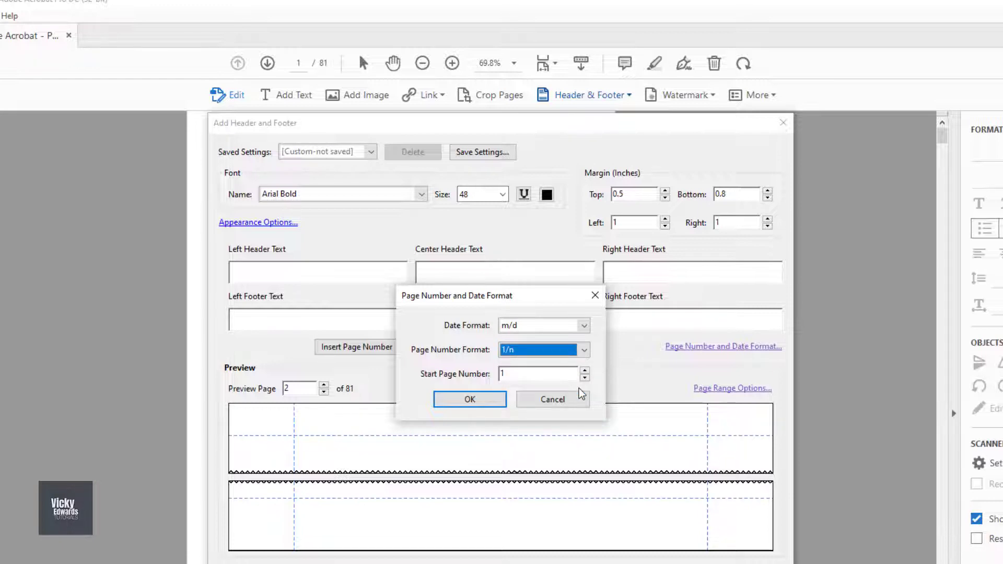
left_click(483, 400)
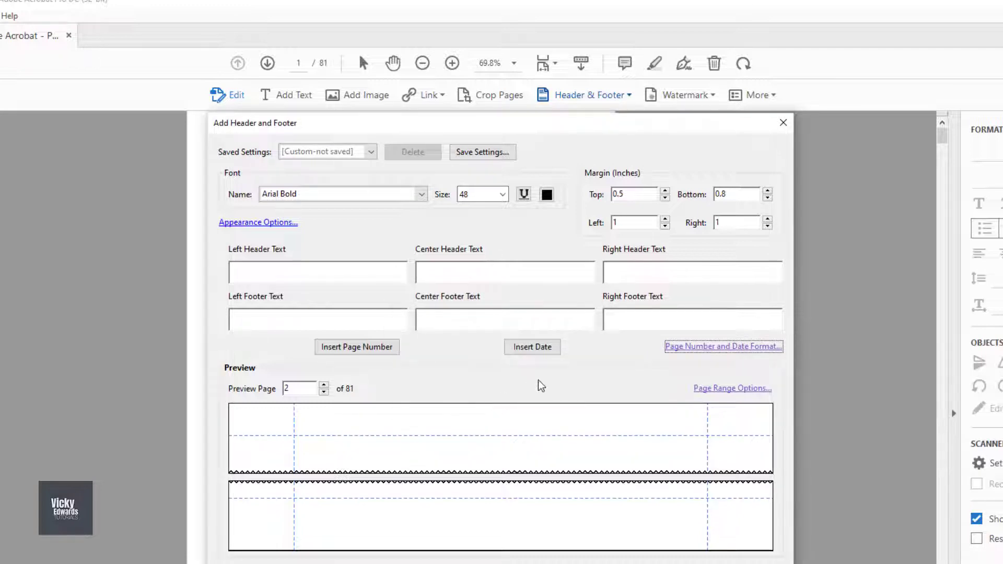
left_click(384, 348)
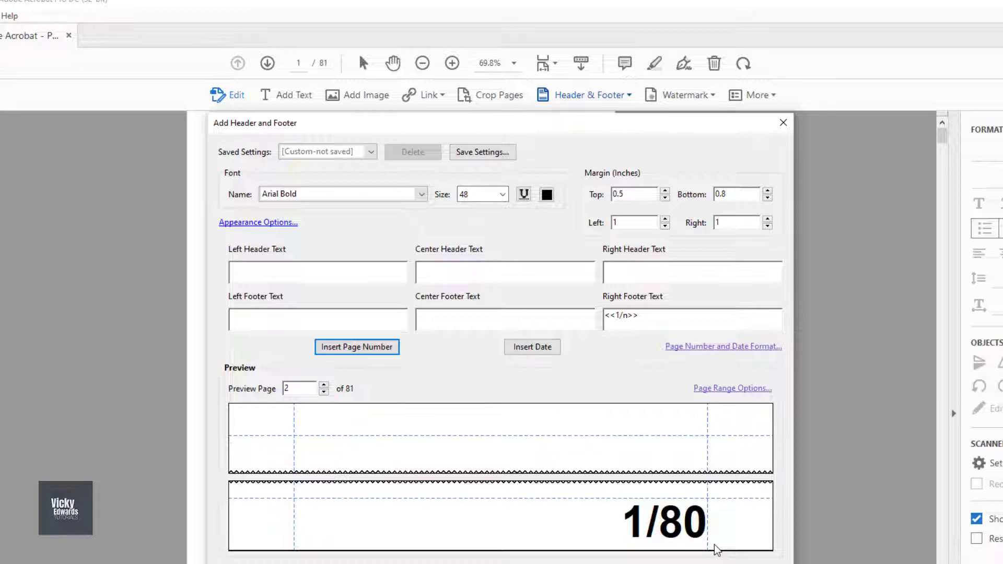
Step: Color the footer page number blue, apply the footer to the document, and scroll through the pages to check it
left_click(547, 195)
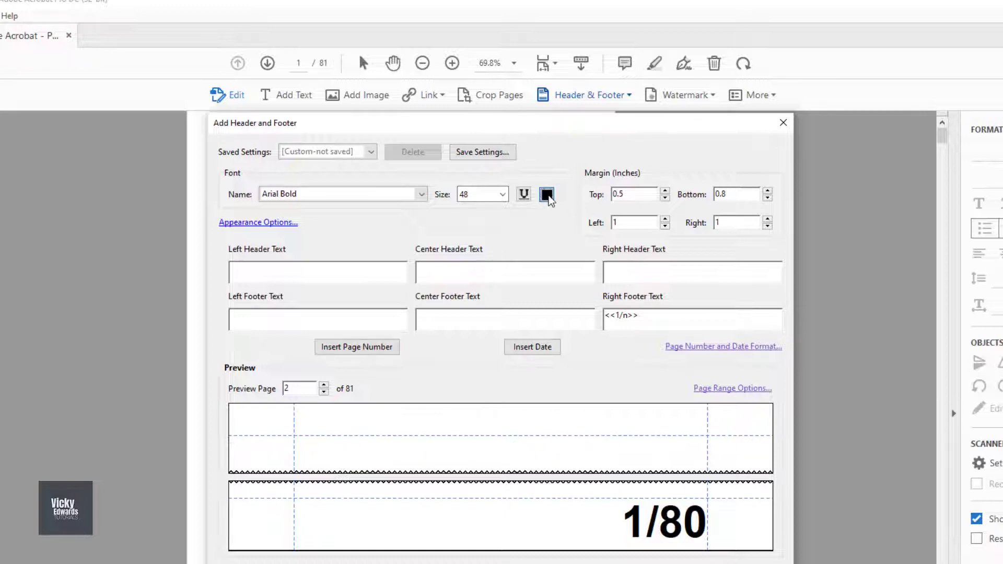
left_click(605, 225)
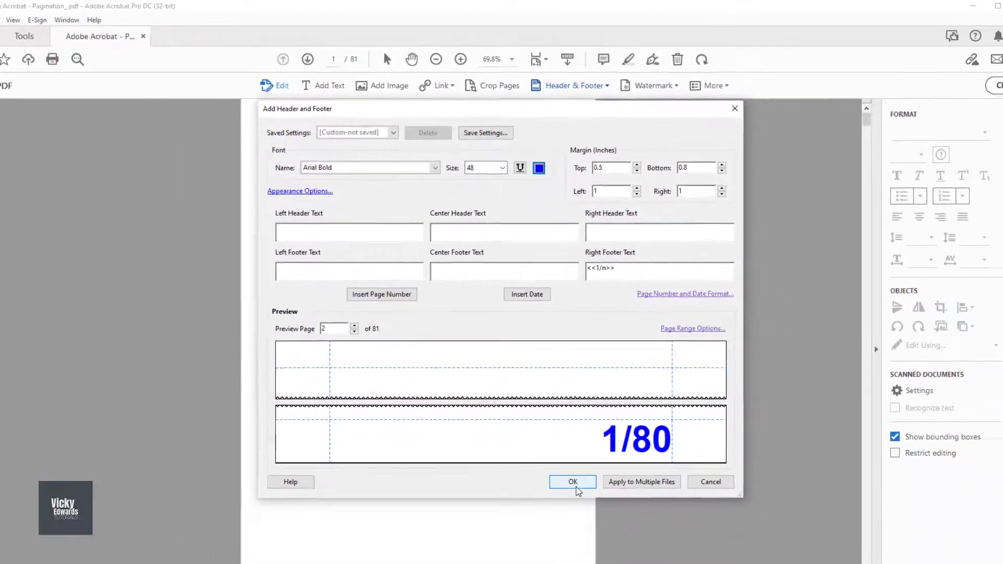
left_click(575, 483)
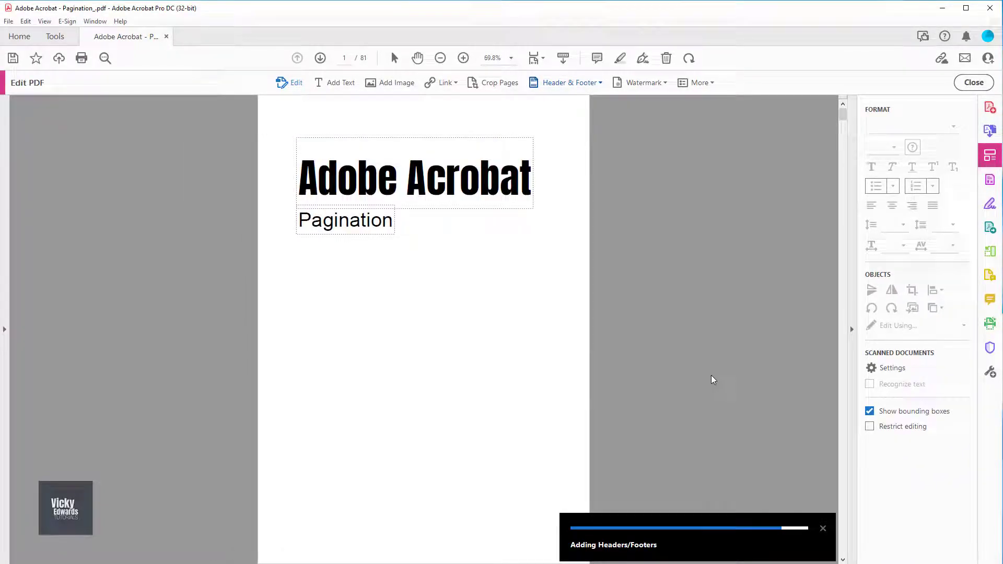
scroll(711, 381, "down", 10)
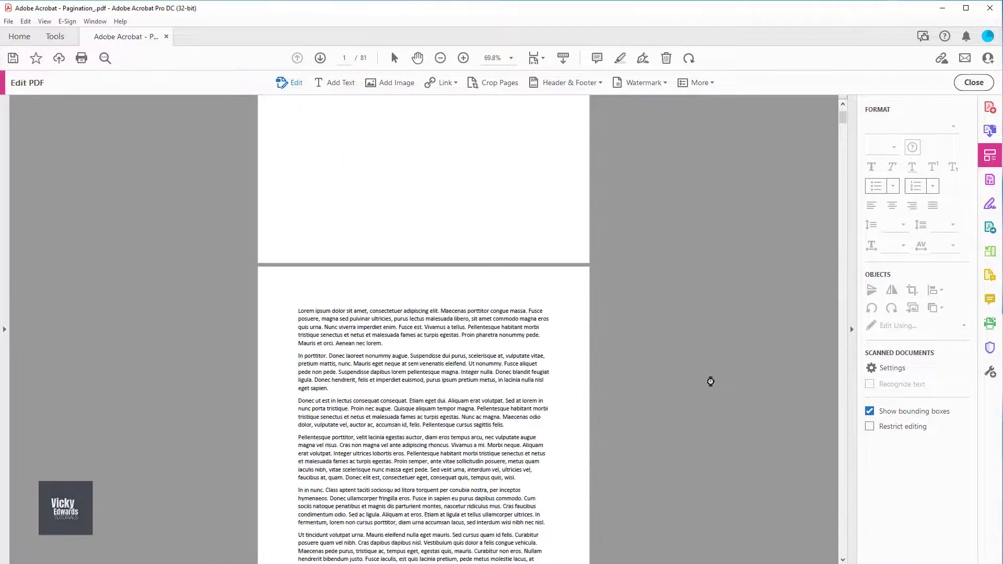
scroll(712, 384, "down", 10)
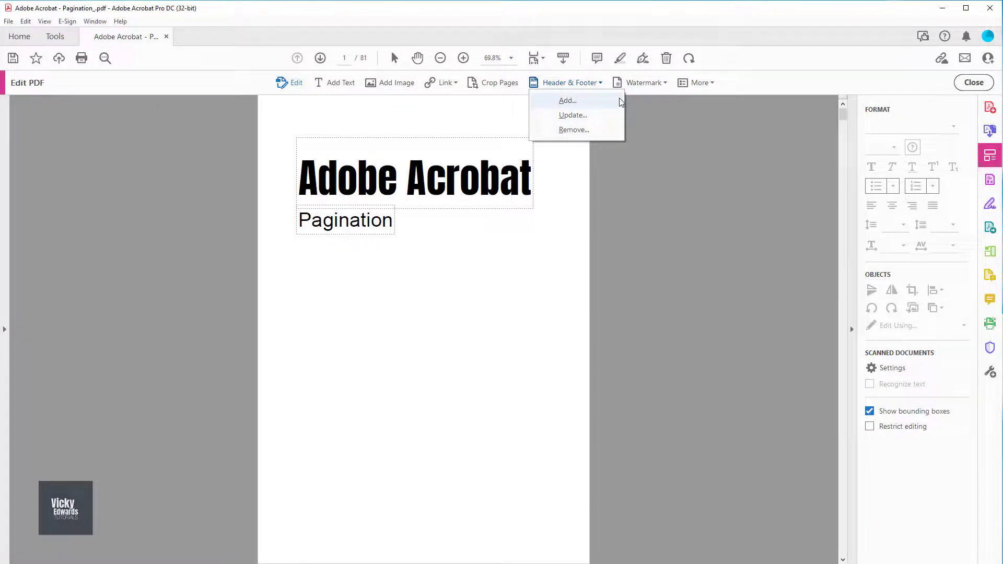
Step: Add a header and footer that replaces the existing one, inserting the page number in the right footer text
left_click(621, 102)
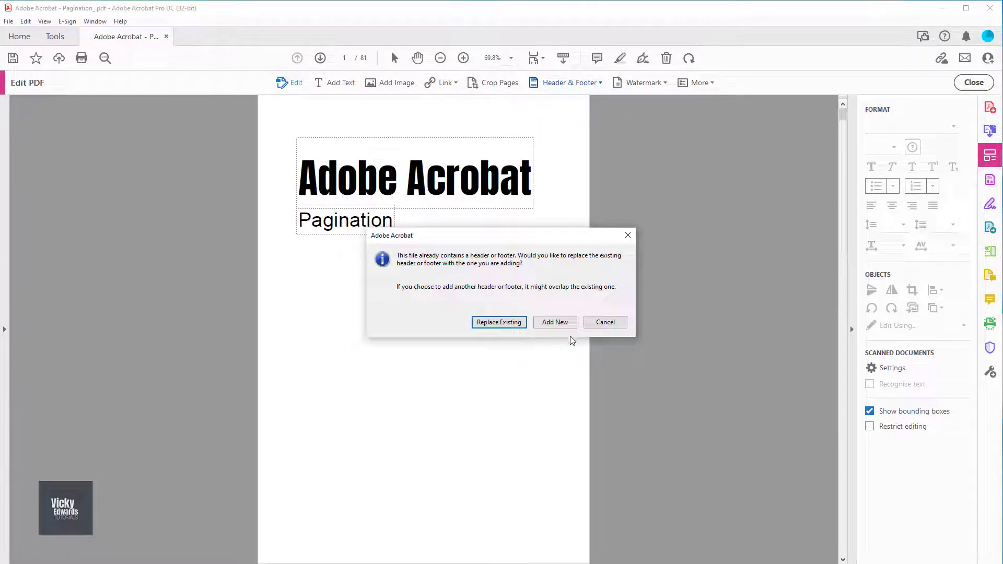
left_click(499, 323)
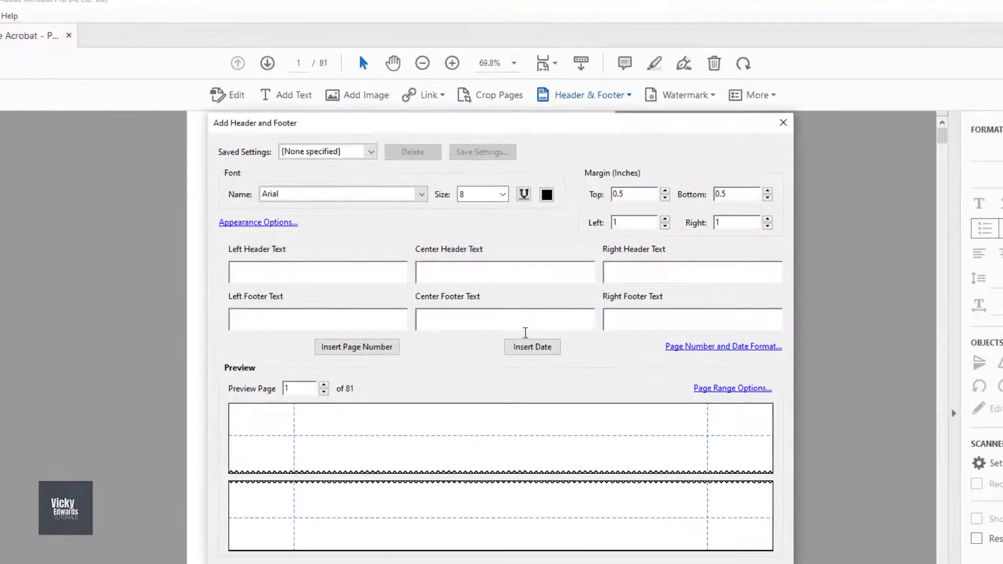
left_click(692, 319)
left_click(357, 347)
Step: Format the page number as Arial Bold, size 36, in blue, and set the bottom margin to 0.7 inches
left_click(421, 194)
left_click(414, 233)
left_click(502, 194)
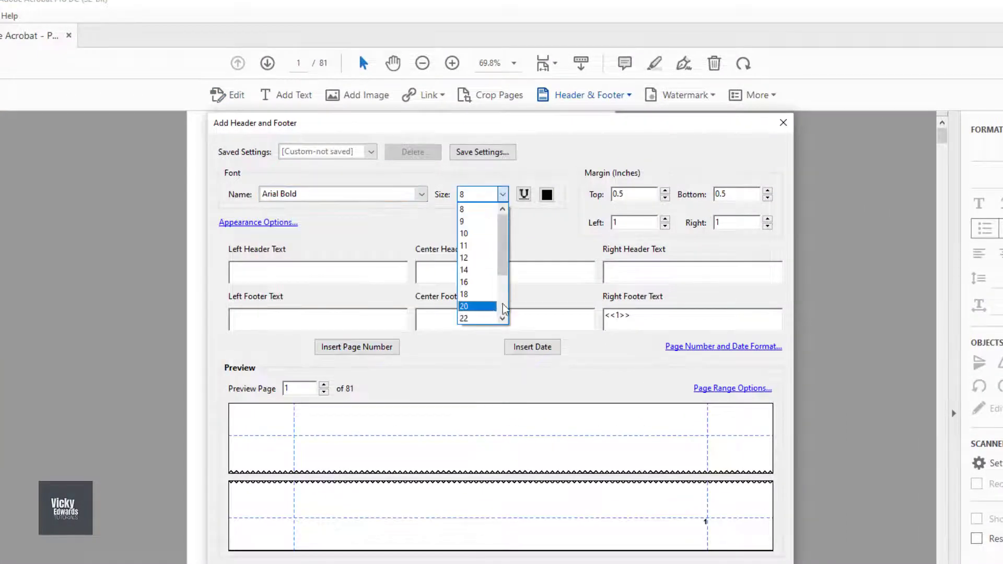
left_click(475, 304)
left_click(547, 194)
left_click(612, 225)
left_click(767, 191)
left_click(768, 191)
Step: Set the footer's page range to start from page 2, apply it, and check the numbering on the following pages
left_click(732, 388)
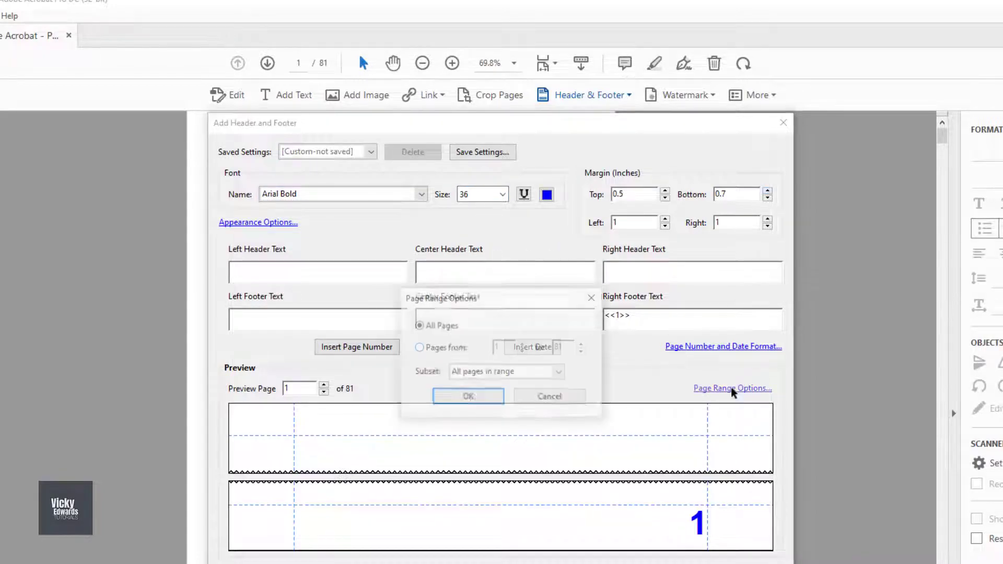
left_click(491, 398)
key("Return")
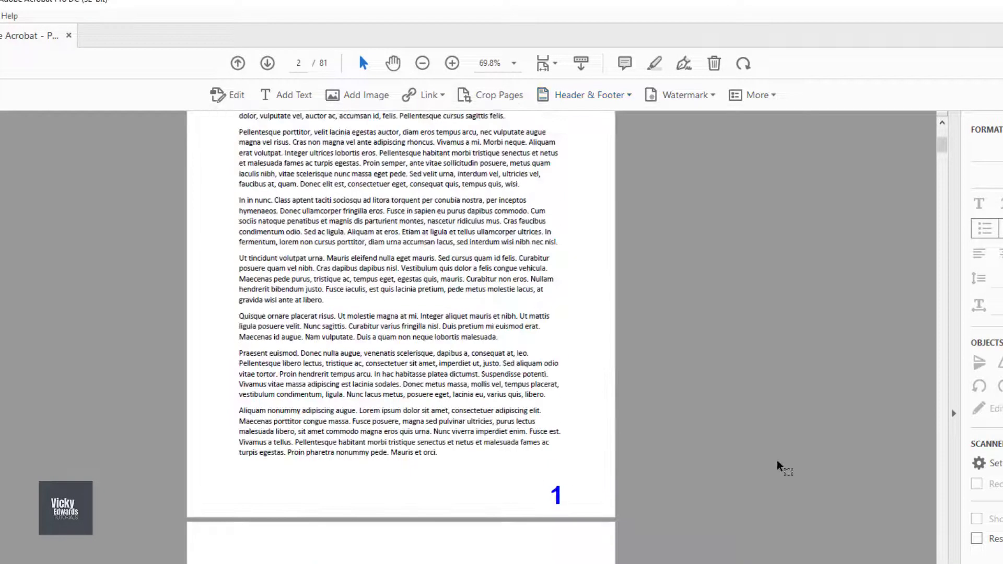
scroll(777, 469, "down", 15)
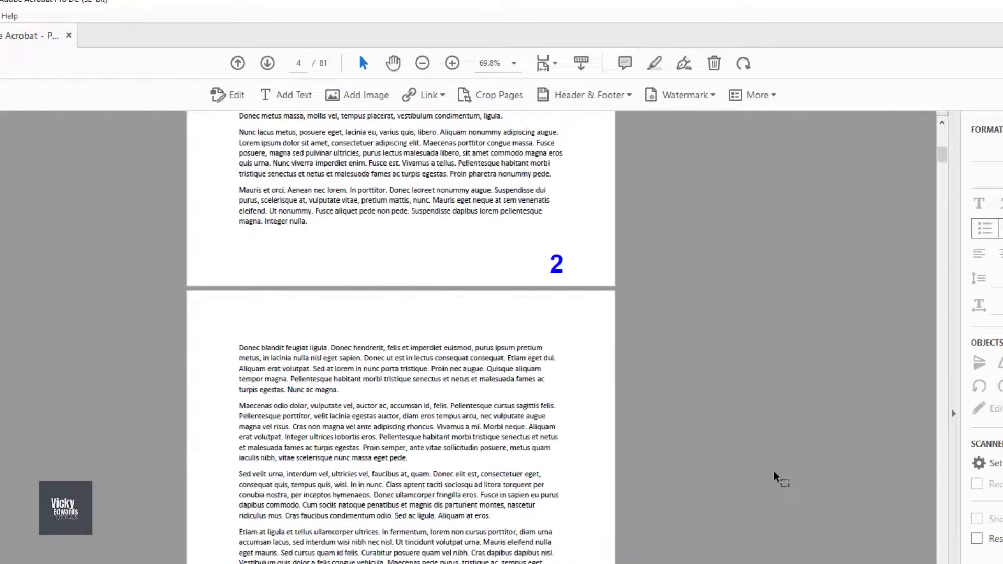
scroll(773, 471, "down", 5)
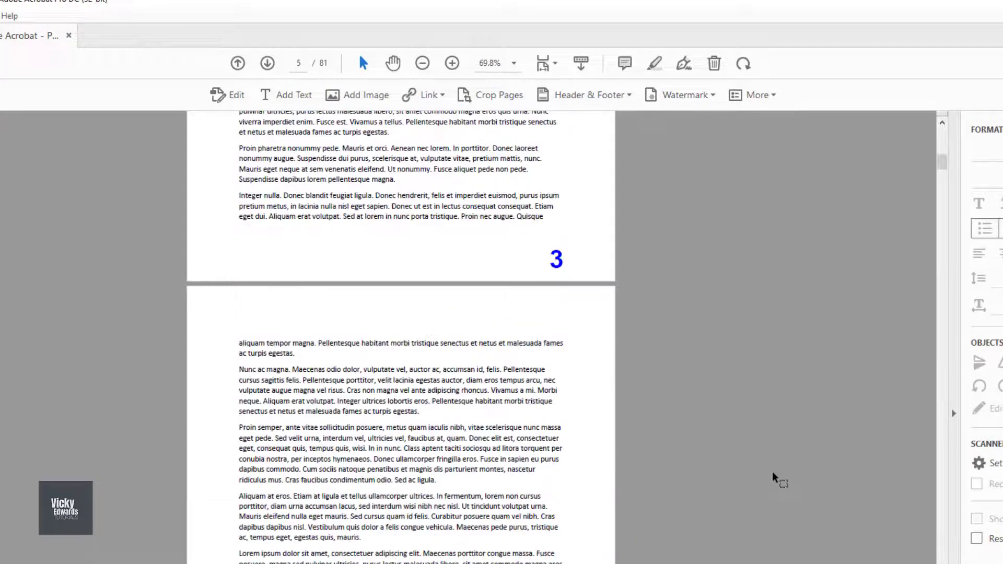
Step: Start adding a new header and footer to the document while keeping the existing one
left_click(629, 96)
left_click(587, 118)
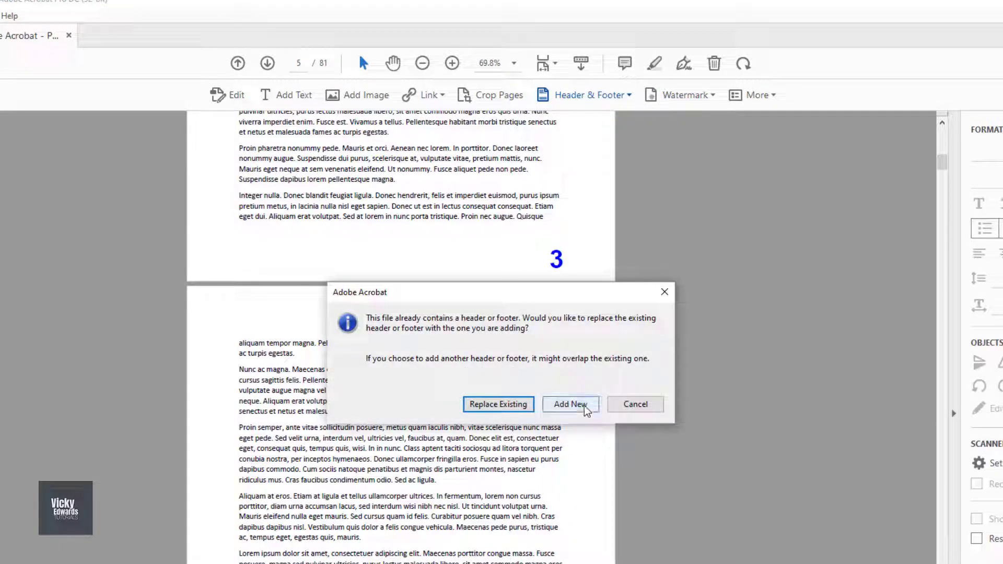
left_click(584, 405)
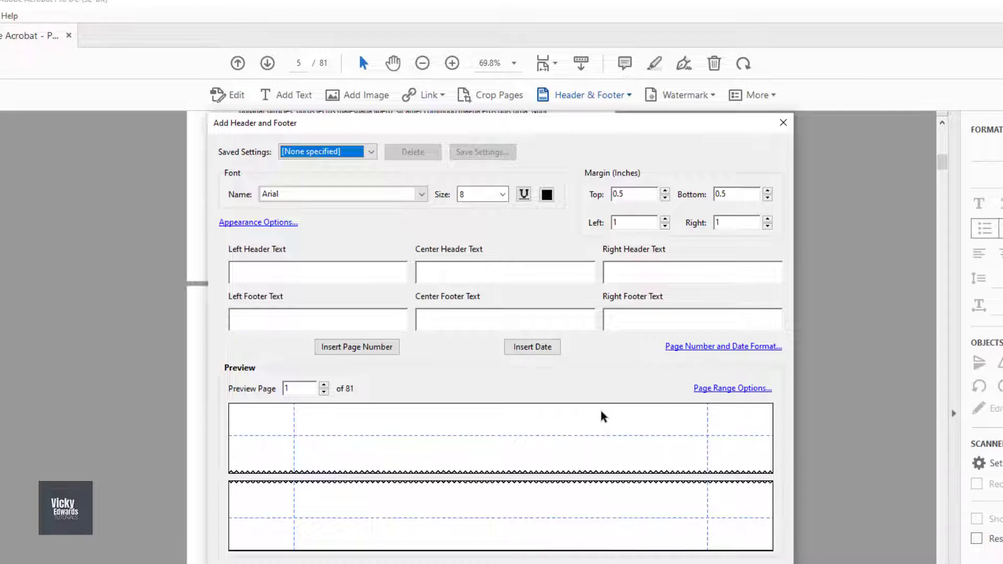
Step: Set the date format to dd/mm/yy and insert the date in the left footer text
left_click(698, 348)
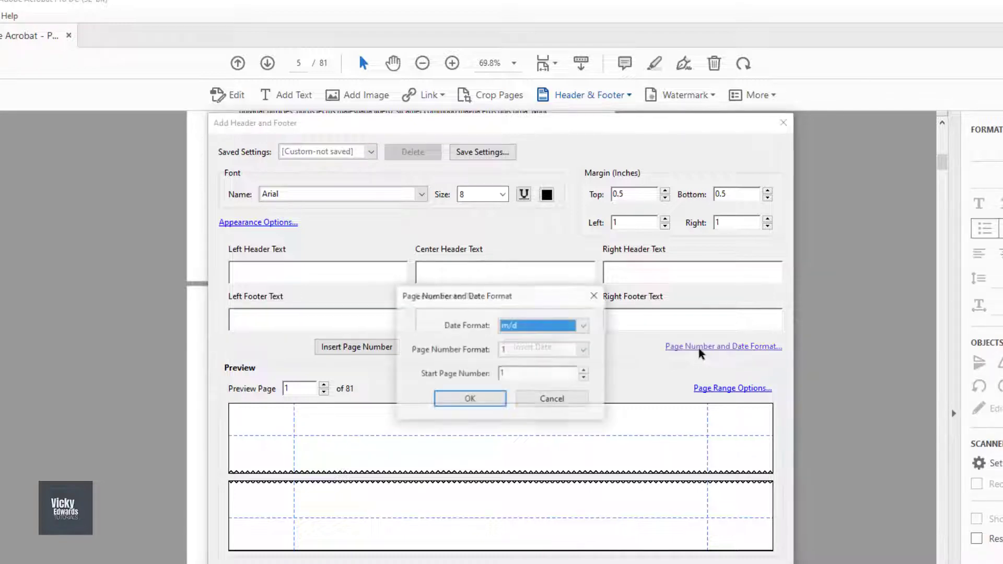
left_click(586, 328)
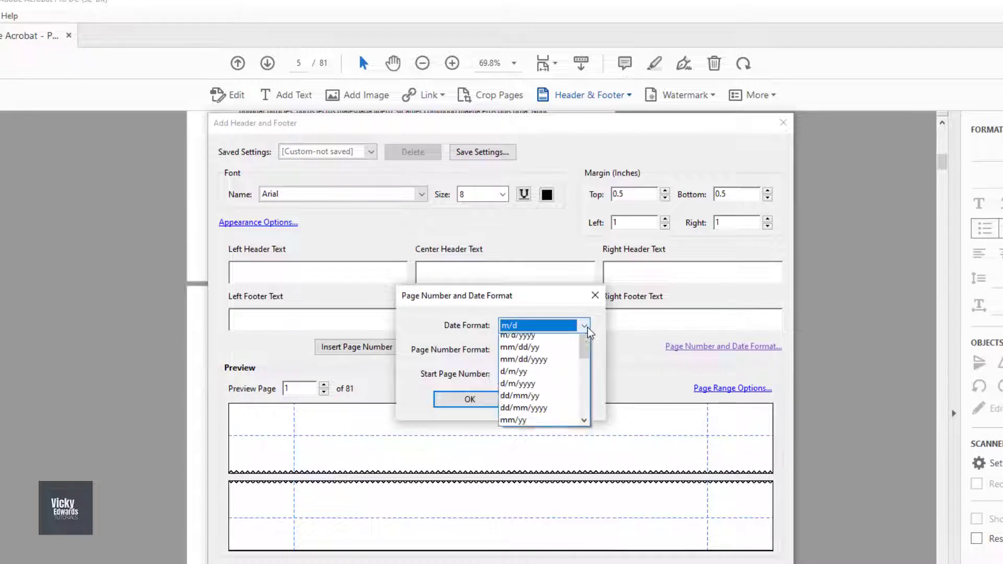
left_click_drag(585, 357, 580, 376)
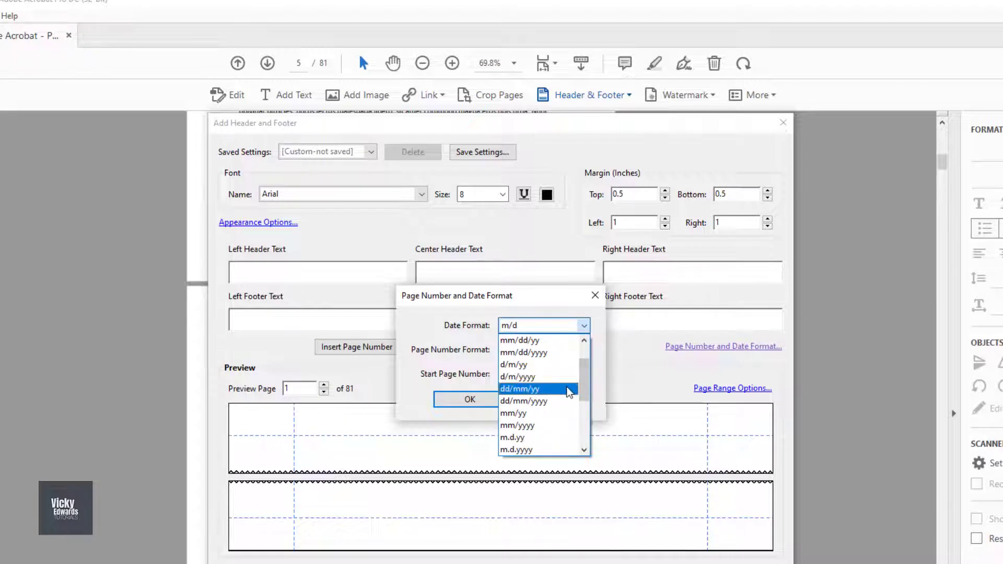
left_click(570, 392)
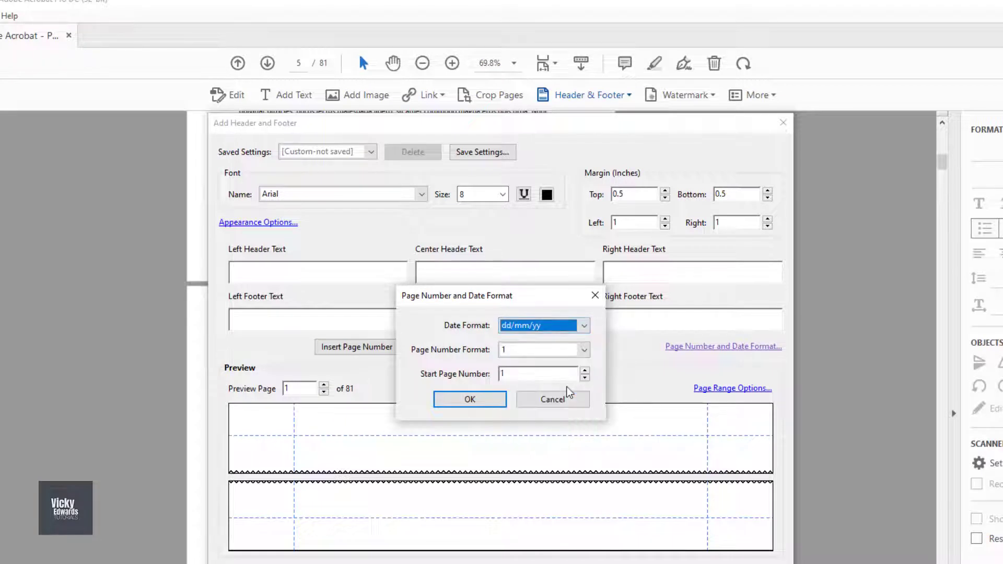
left_click(486, 398)
left_click(262, 321)
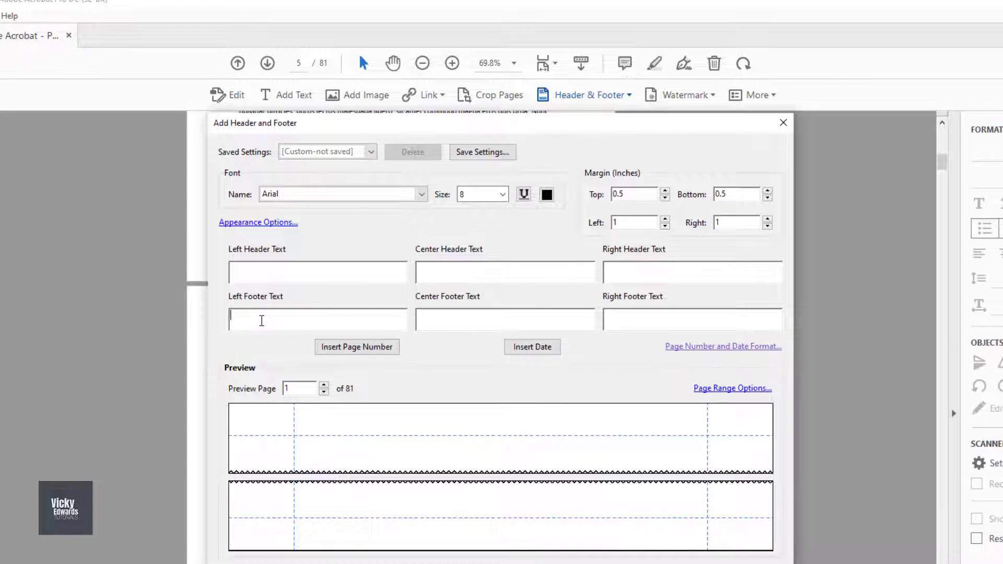
left_click(548, 350)
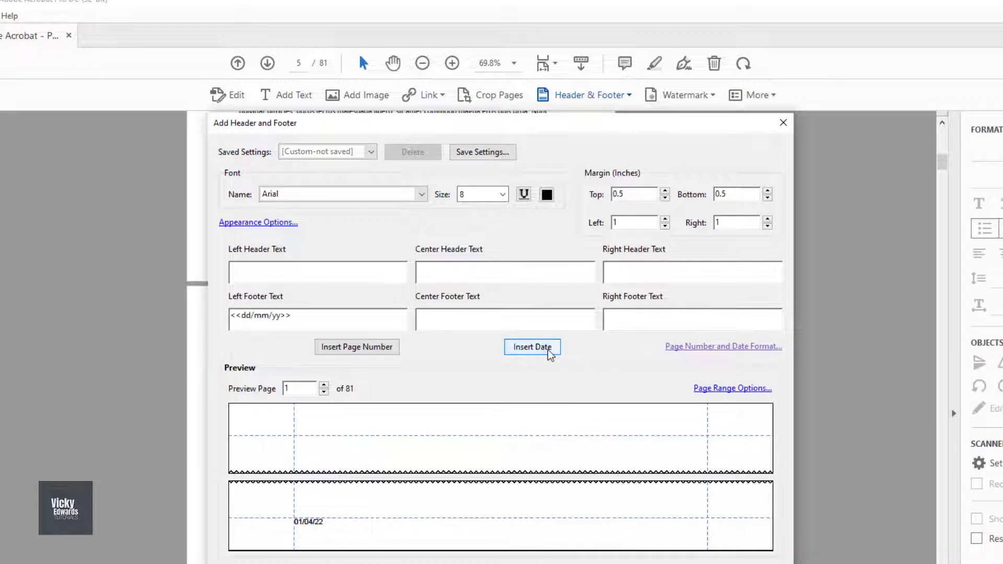
Step: Format the footer date as Arial Bold, size 36, and set the bottom margin to 0.7 inches
left_click(420, 196)
left_click(386, 233)
left_click(503, 195)
left_click_drag(504, 264, 504, 301)
left_click(476, 306)
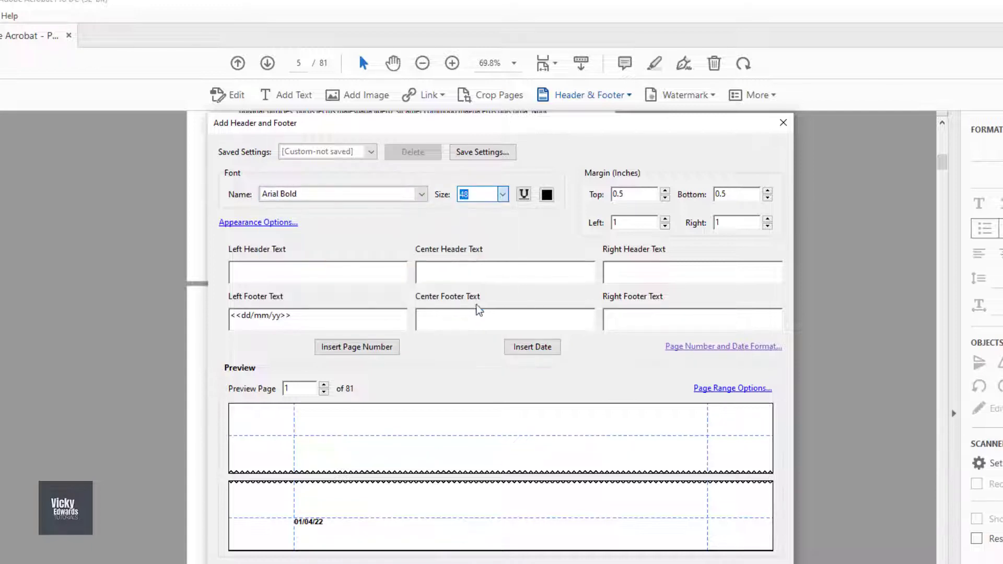
left_click(768, 190)
left_click(768, 191)
left_click(502, 195)
left_click(476, 295)
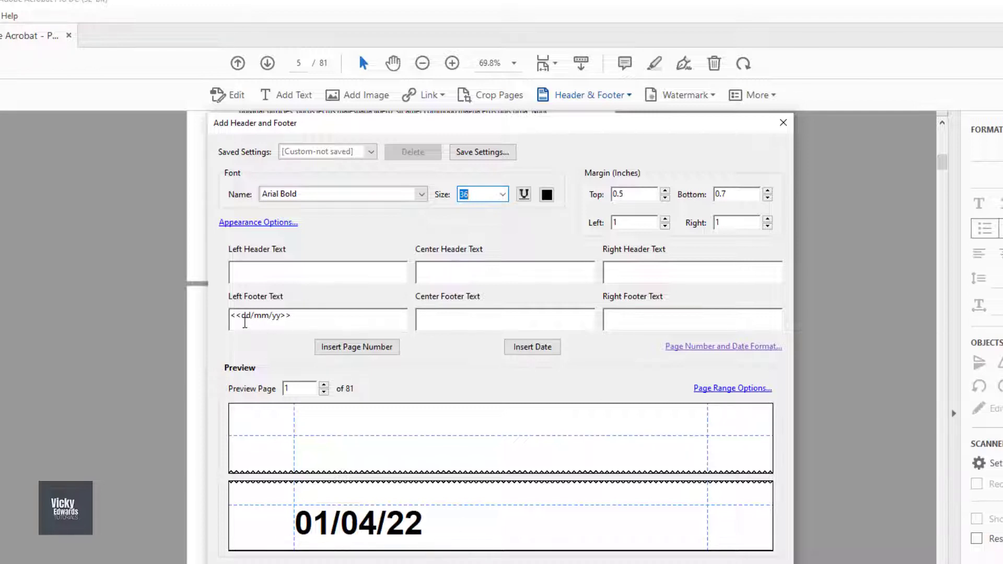
Step: Change the date code in the left footer text to <<dd/mm/yyyy>> for a four-digit year
left_click(283, 320)
type("y")
type("yy")
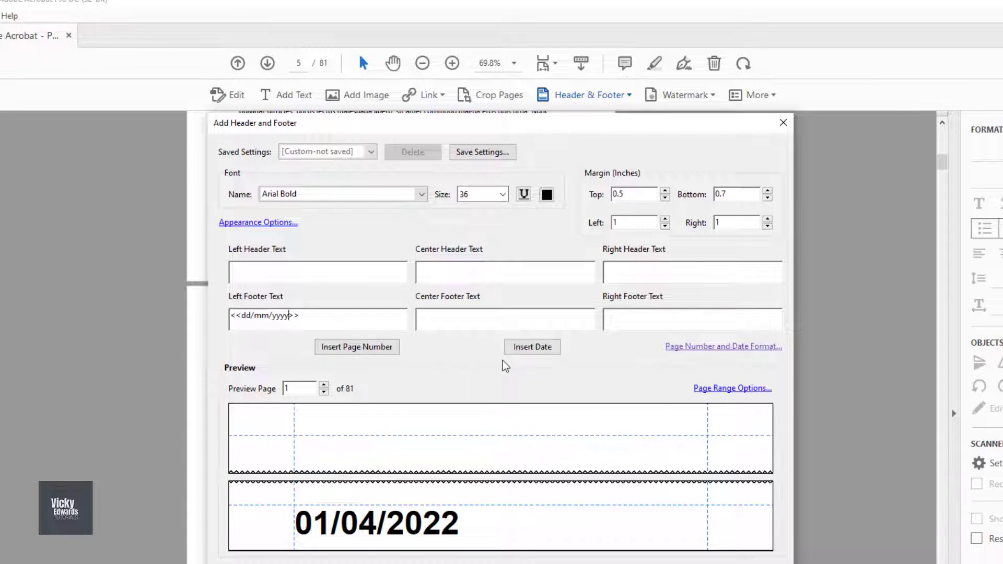
Step: Copy the date code from the left footer text and replace it with the plain text "1 April 2021"
left_click(349, 316)
left_click_drag(349, 317, 204, 298)
key("ctrl+c")
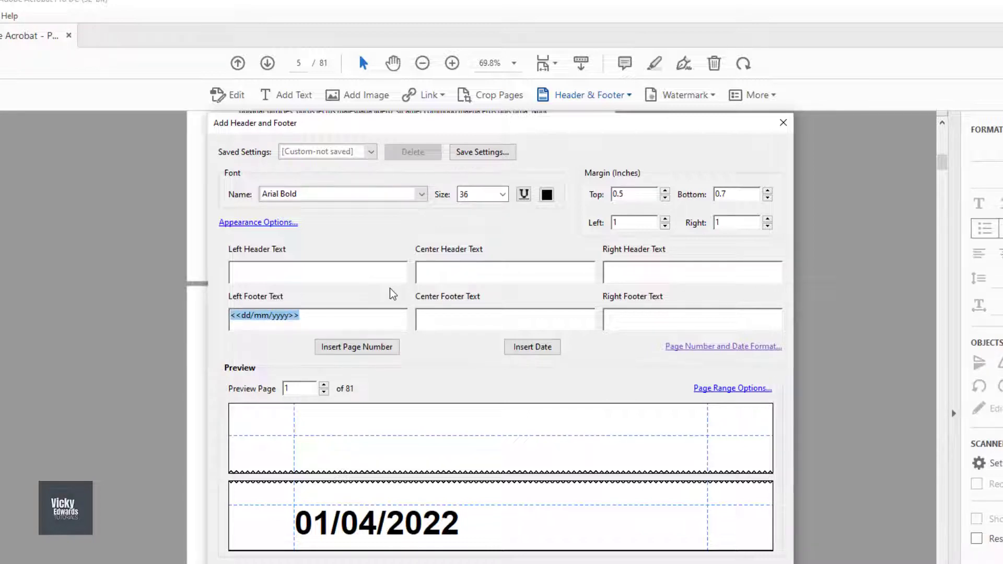
key("BackSpace")
type("1")
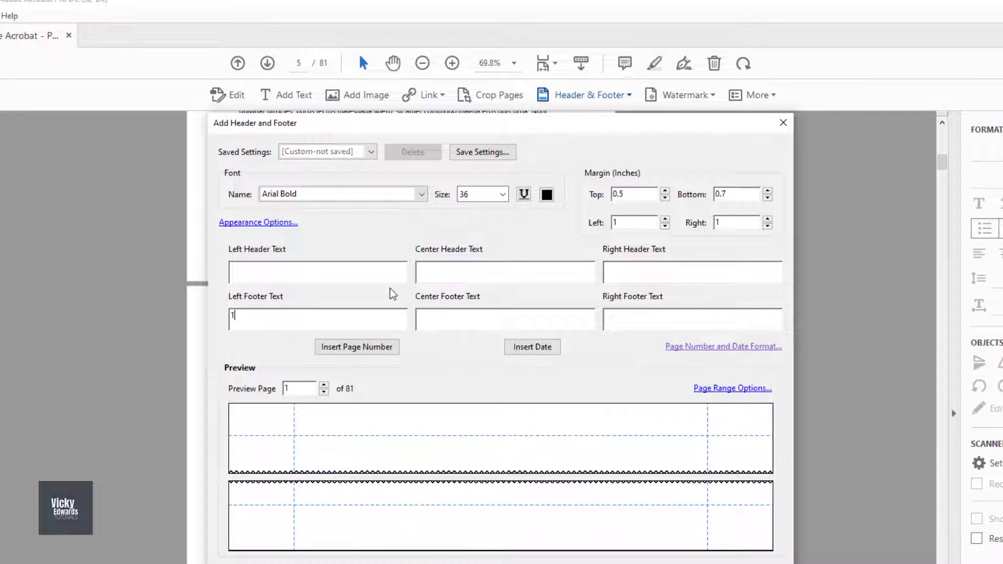
type(" April 2021")
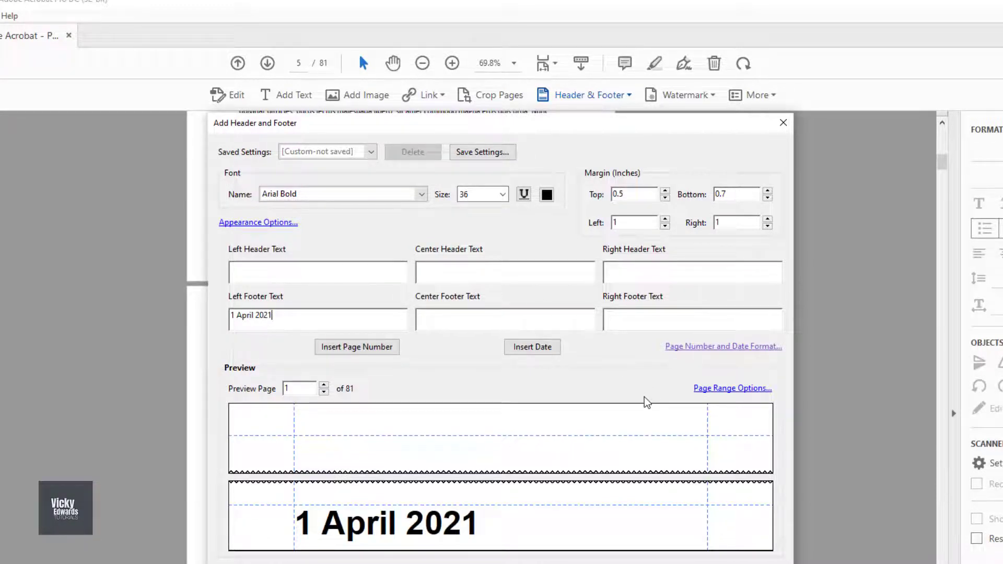
Step: Replace the left footer text with the copied <<dd/mm/yyyy>> code, apply the footer, and check it on the following pages
left_click_drag(309, 317, 177, 315)
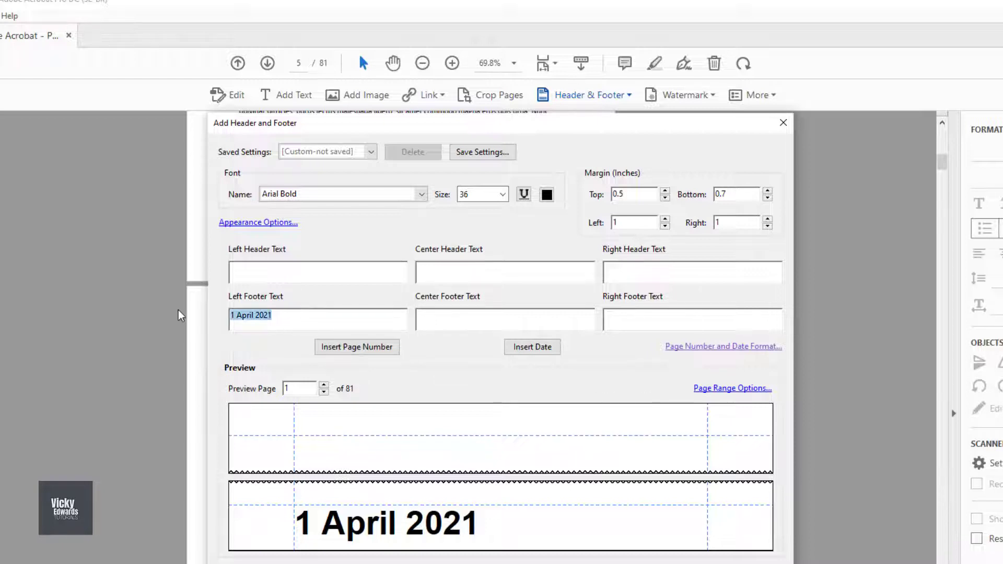
key("ctrl+v")
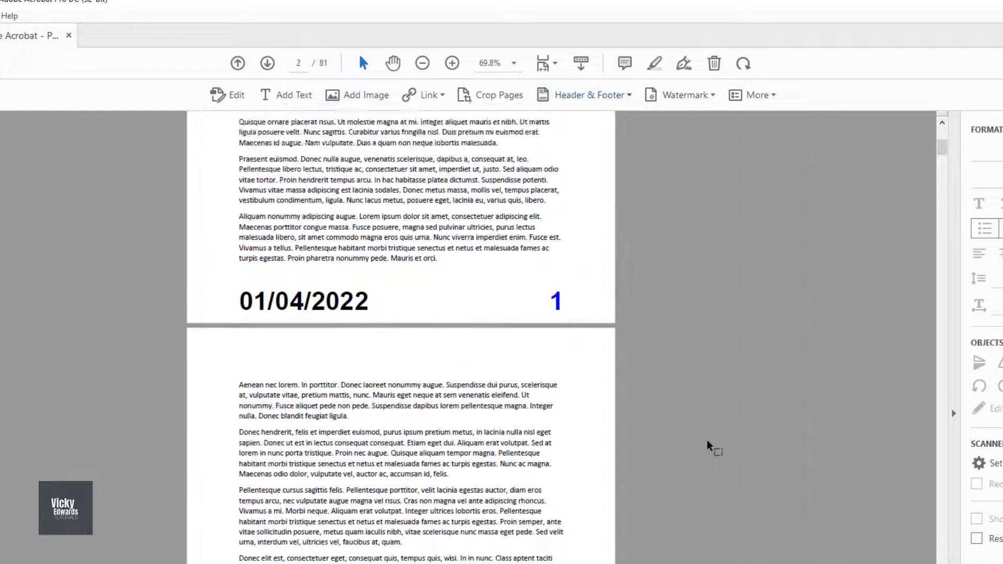
scroll(709, 445, "down", 12)
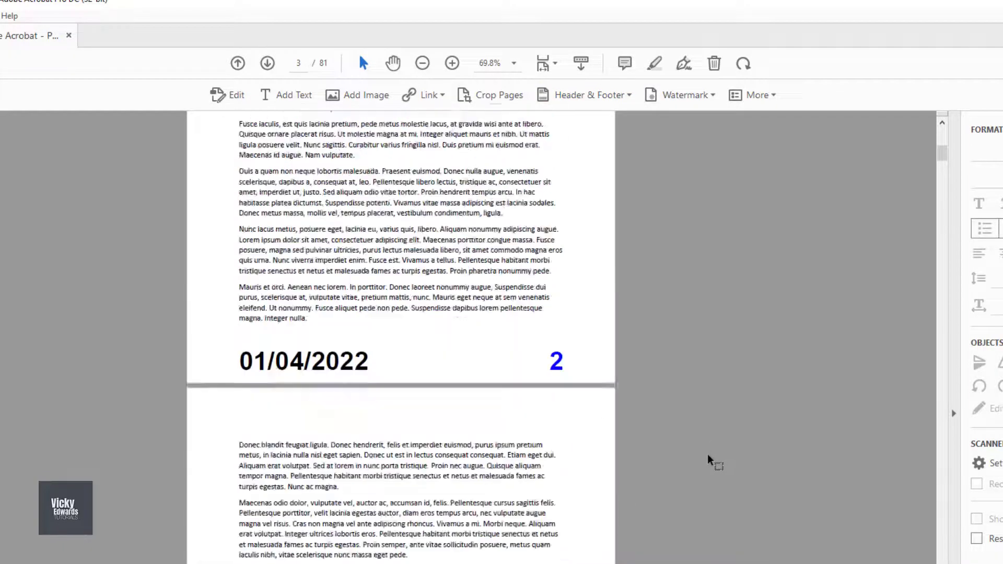
scroll(713, 458, "down", 10)
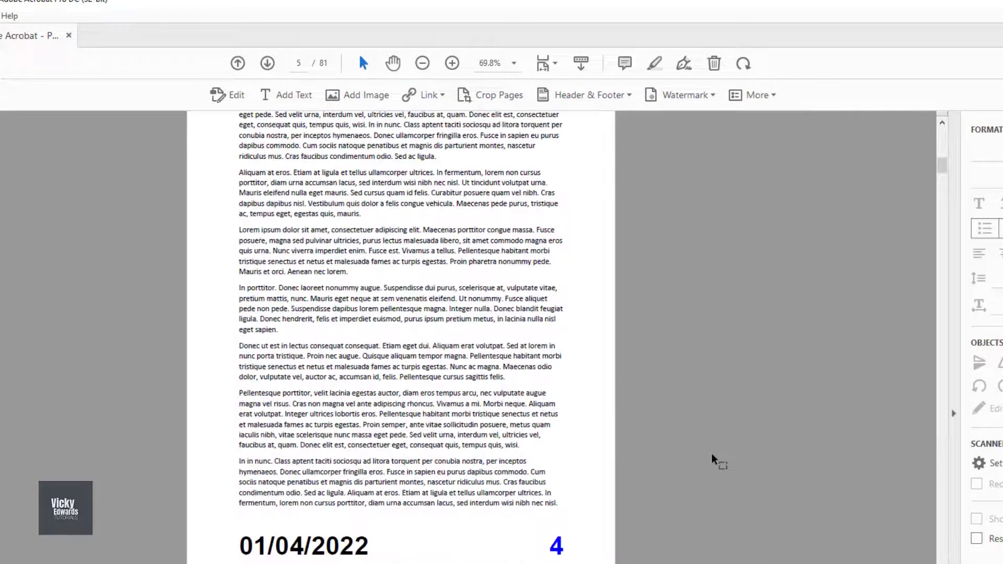
Step: Permanently remove the header and footer information from the document and return to its beginning
left_click(629, 96)
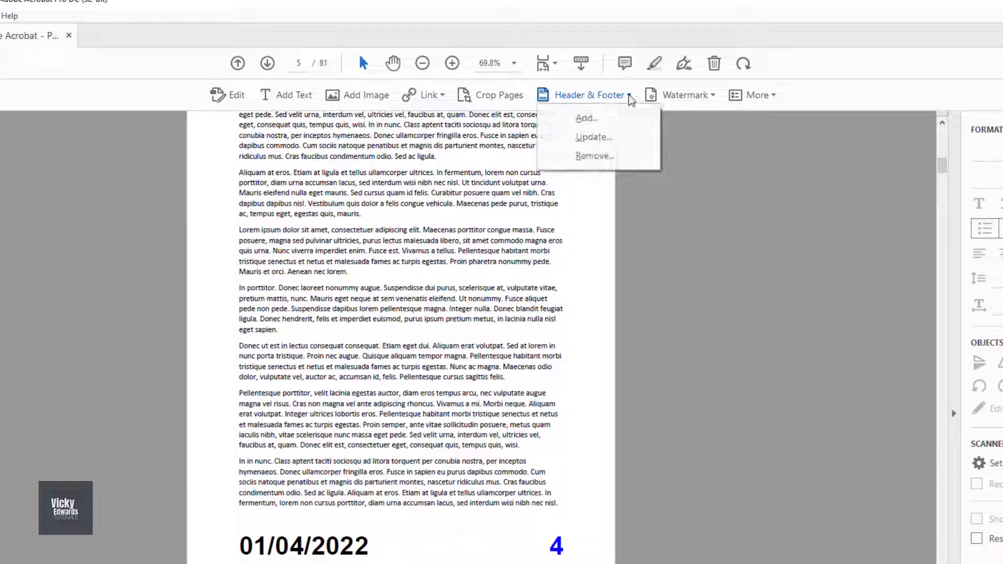
left_click(635, 164)
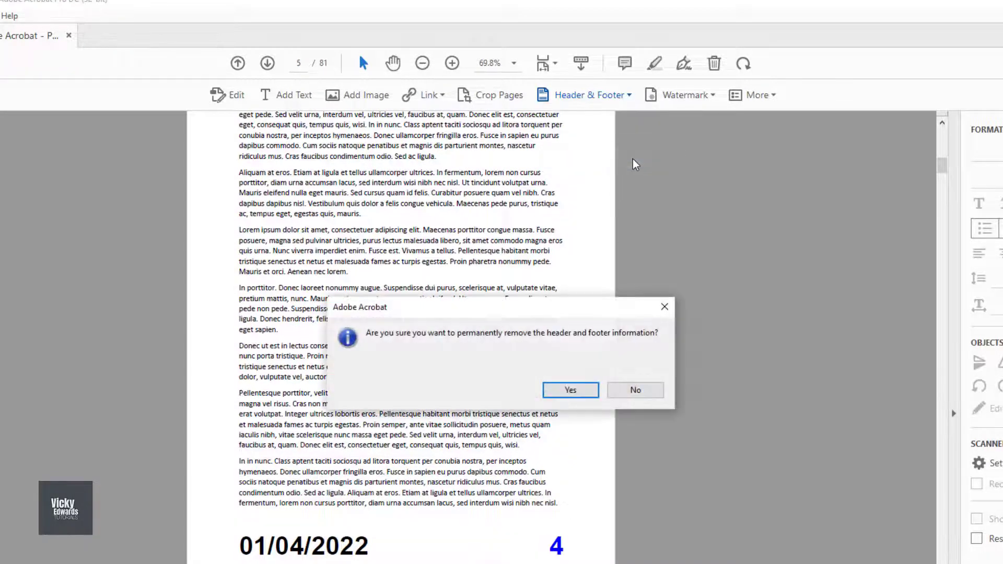
left_click(578, 393)
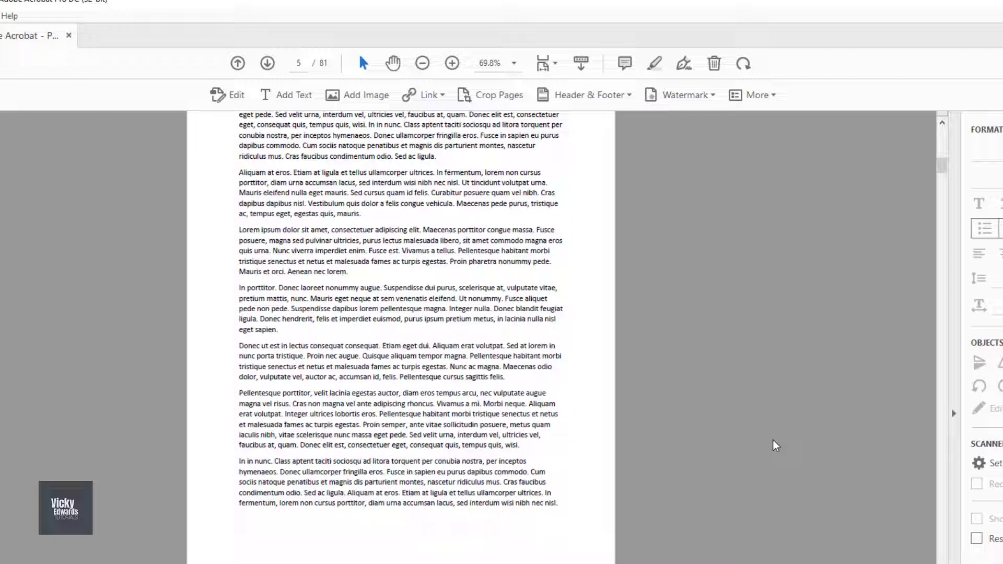
key("Home")
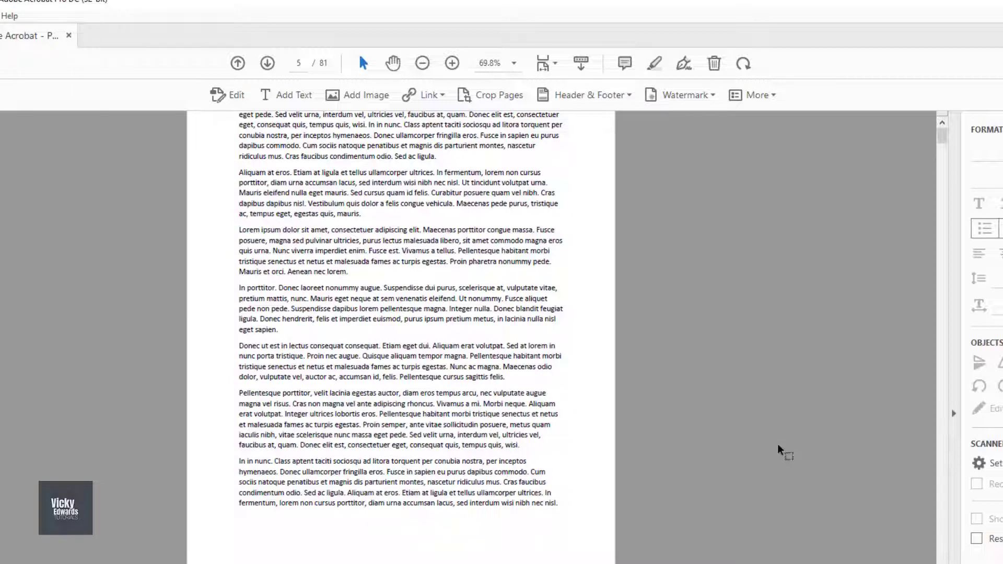